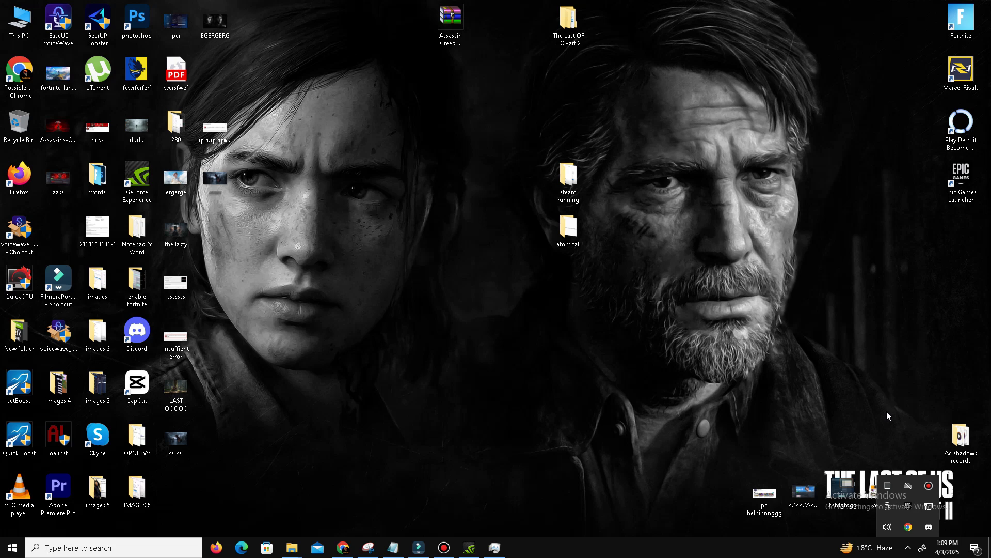
# - Switch to GeForce Experience to check the available and installed graphics drivers, and close its window
pyautogui.click(469, 547)
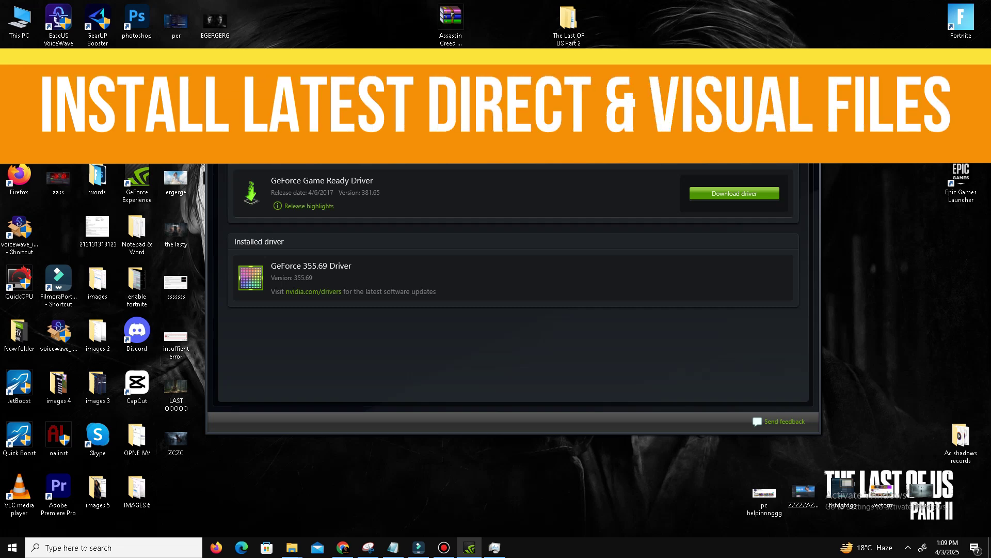
pyautogui.click(786, 70)
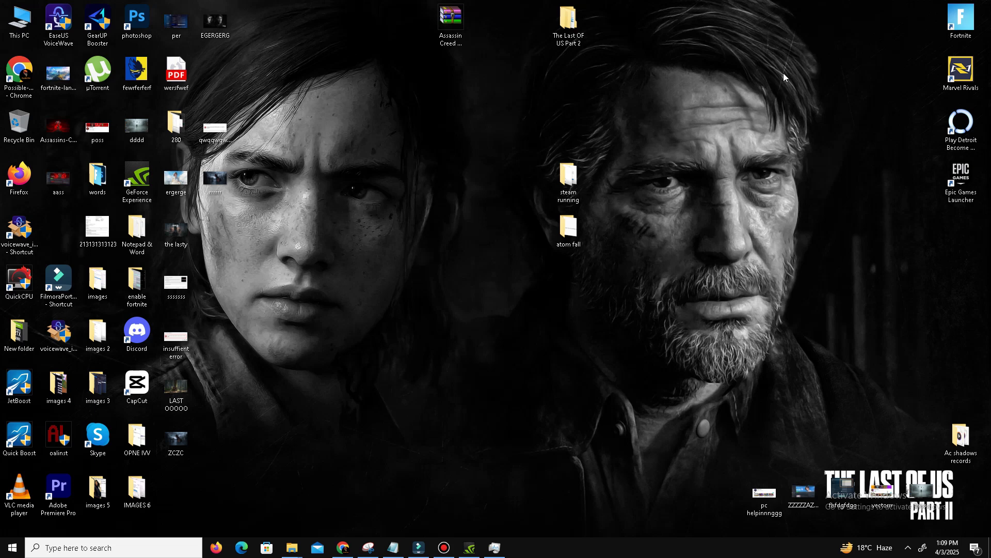
# - Launch the Directx 12 installer from the DX folder inside The Last OF US Part 2 folder on the desktop
pyautogui.doubleClick(568, 22)
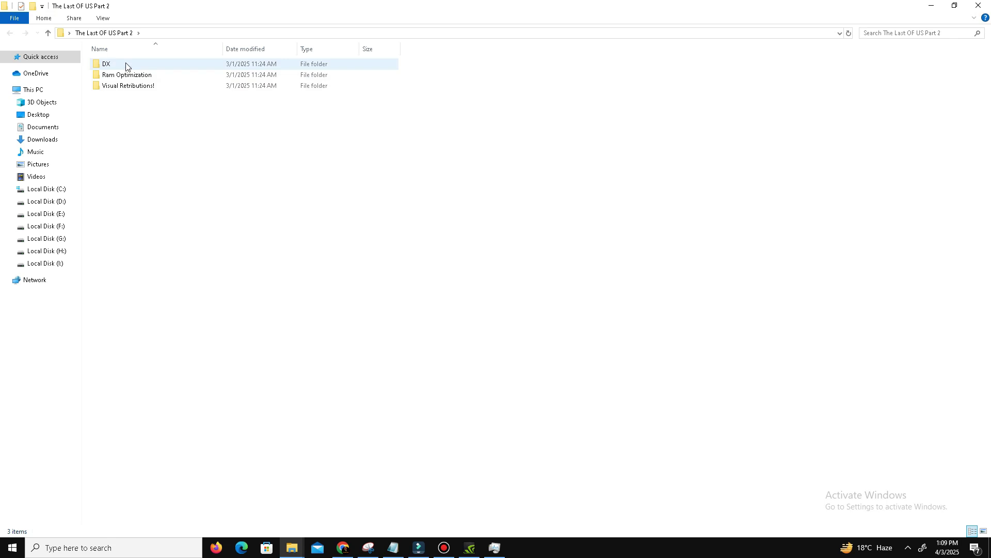
pyautogui.doubleClick(126, 66)
pyautogui.click(124, 66)
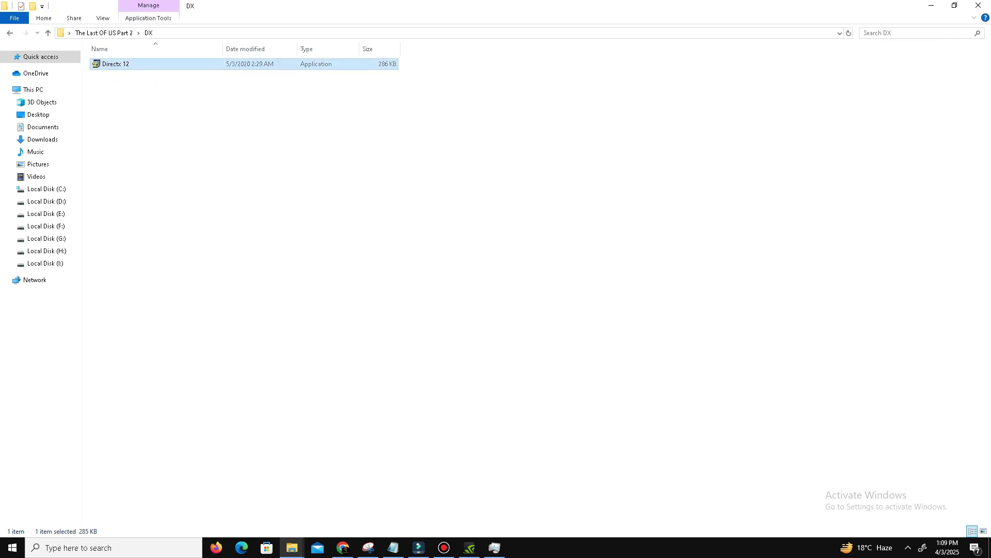
pyautogui.press('Return')
pyautogui.moveTo(191, 49); pyautogui.dragTo(371, 125)
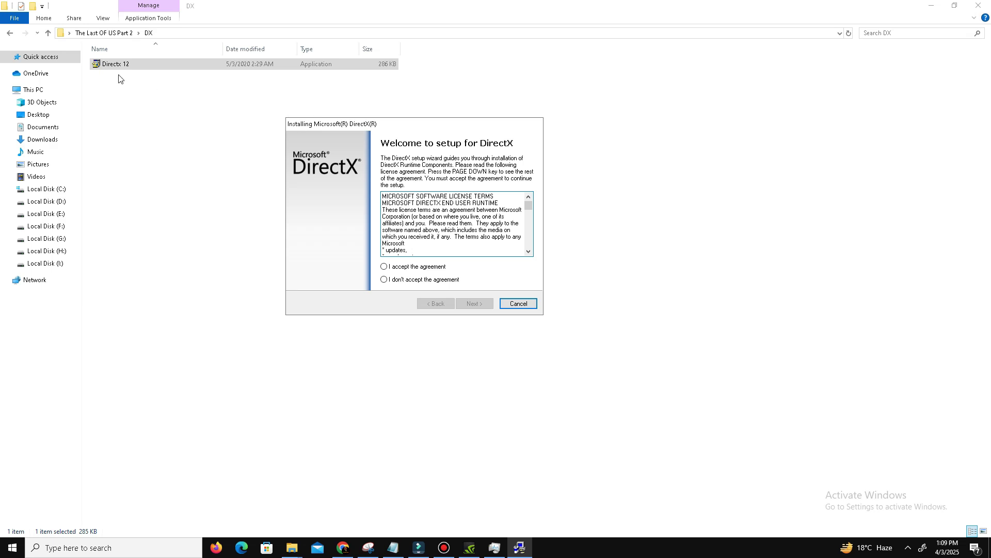
# - Accept the DirectX license agreement and carry the setup wizard through to its end
pyautogui.click(416, 267)
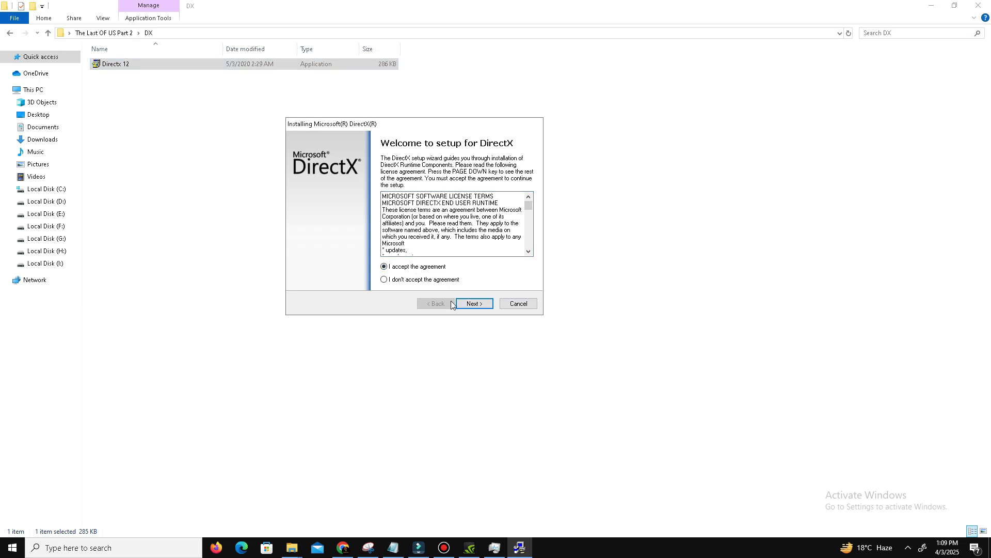
pyautogui.click(476, 305)
pyautogui.click(402, 233)
pyautogui.click(479, 306)
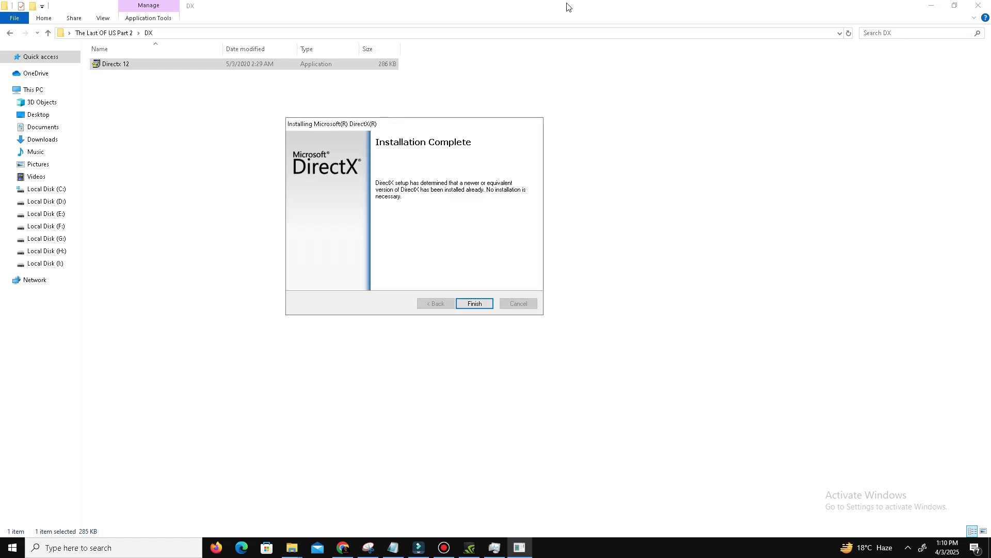
pyautogui.click(485, 307)
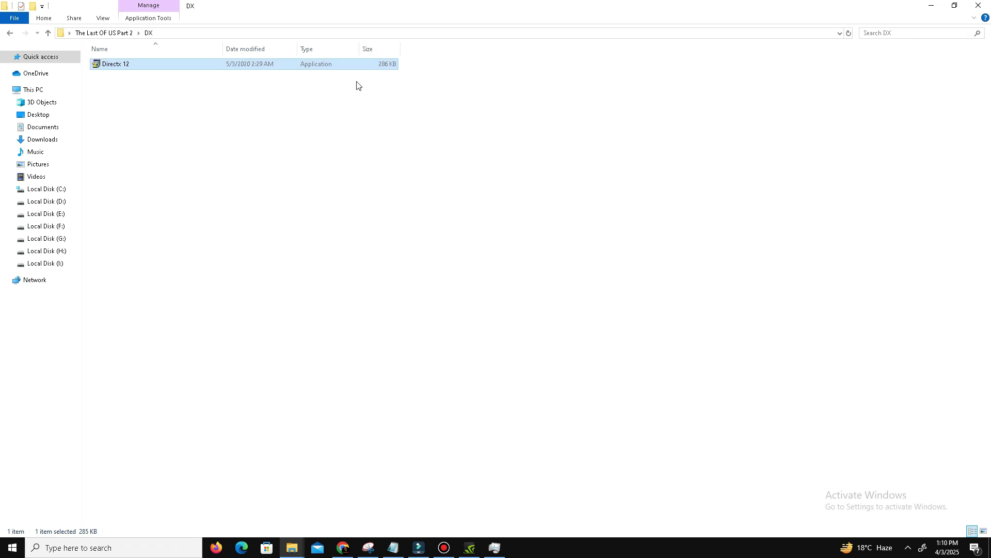
# - Run the batch installer in the Visual Retributions! folder to install the Visual C++ runtime packages
pyautogui.click(11, 34)
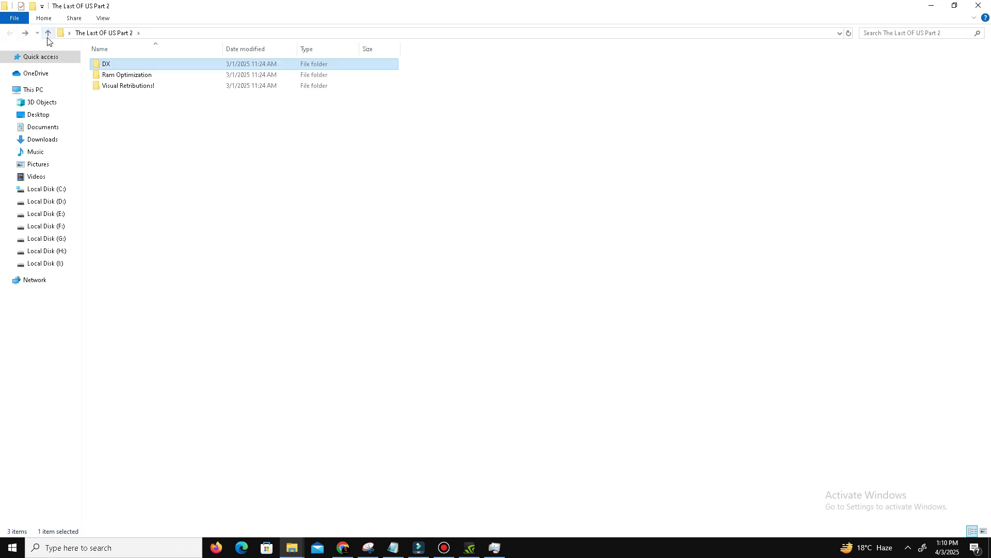
pyautogui.doubleClick(149, 87)
pyautogui.moveTo(142, 257); pyautogui.dragTo(417, 82)
pyautogui.click(417, 83)
pyautogui.click(124, 67)
pyautogui.doubleClick(124, 66)
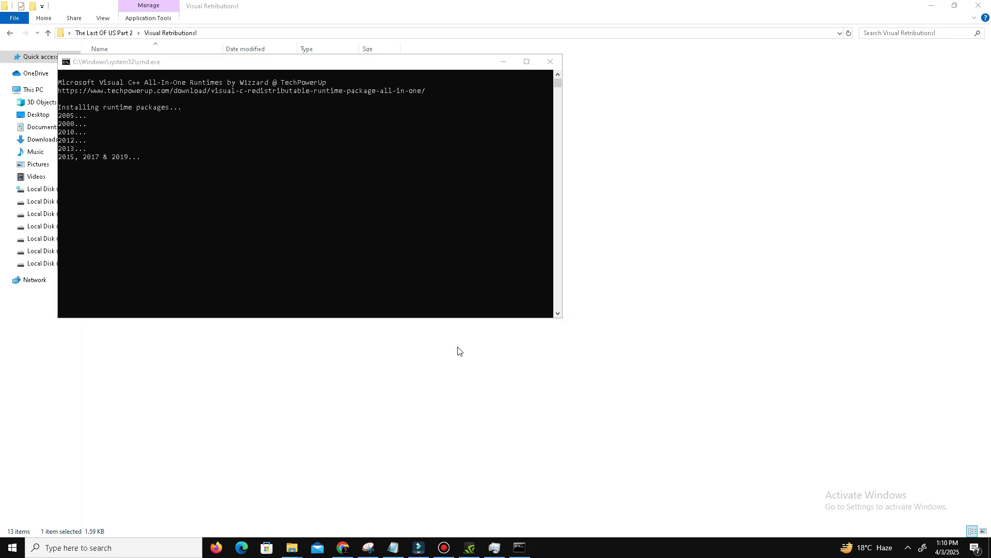
pyautogui.moveTo(239, 325); pyautogui.dragTo(170, 171)
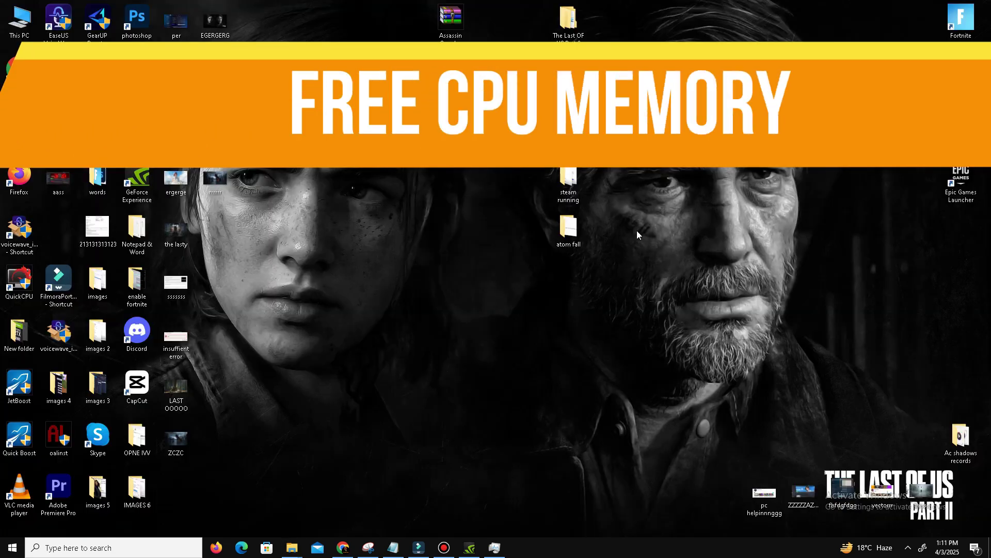
# - Open Task Manager to examine CPU usage by process and show the end-task option for Bandicam without ending it
pyautogui.rightClick(546, 546)
pyautogui.click(587, 504)
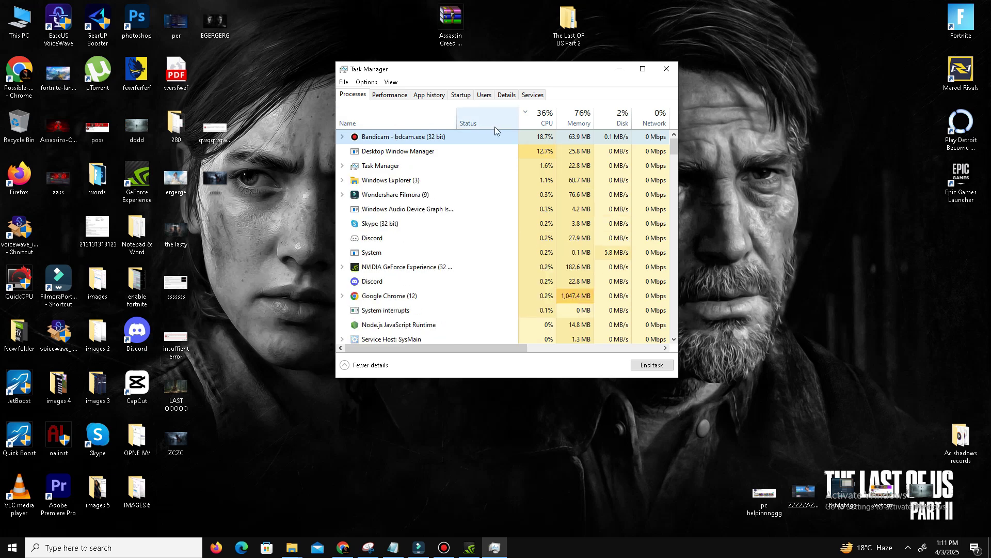
pyautogui.rightClick(401, 141)
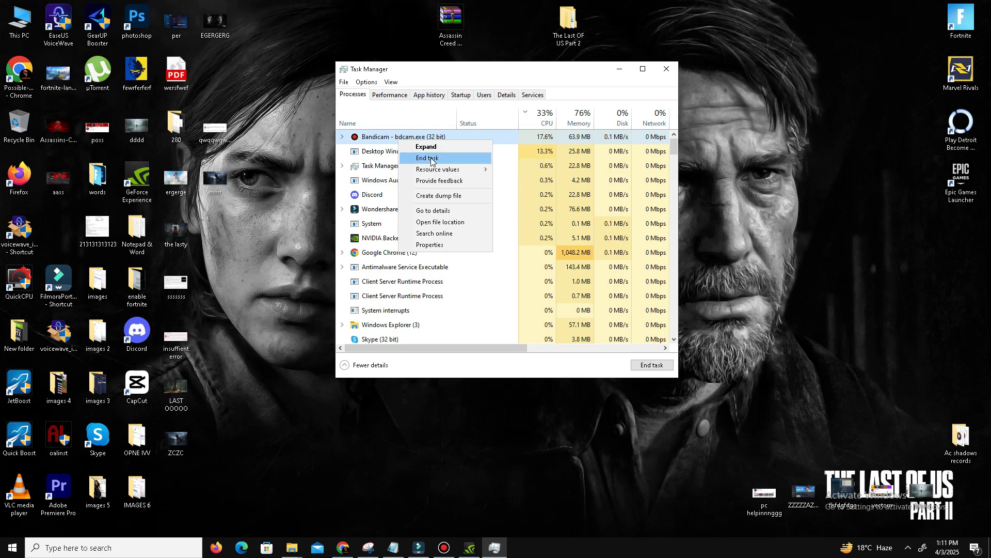
pyautogui.click(524, 76)
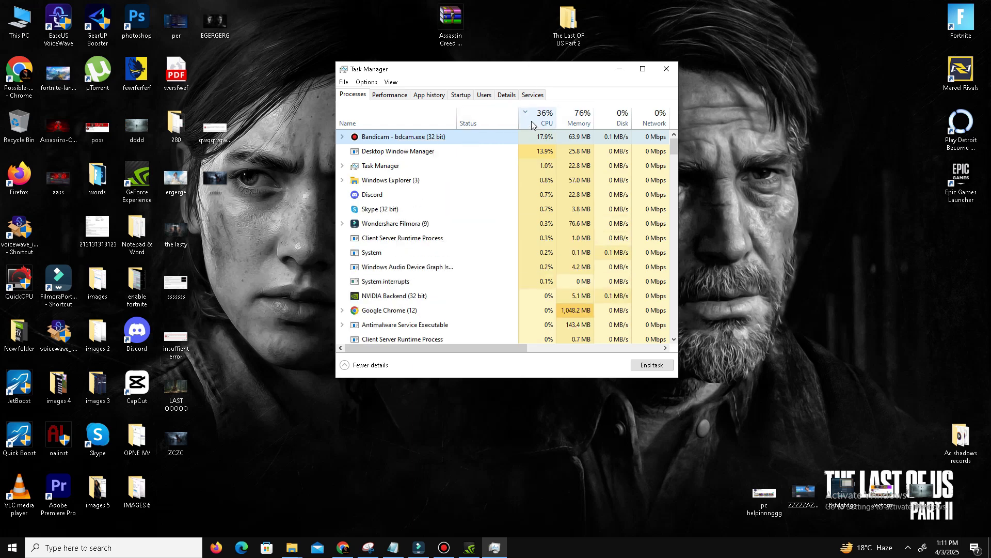
# - Open the Background apps privacy page in Windows Settings and check which apps may run in the background
pyautogui.press('super+s')
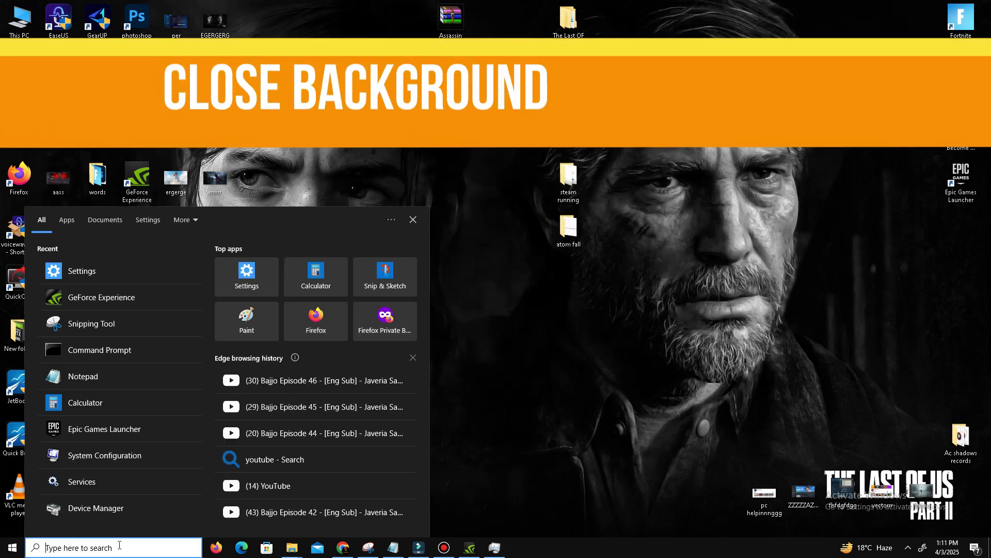
pyautogui.write('sett')
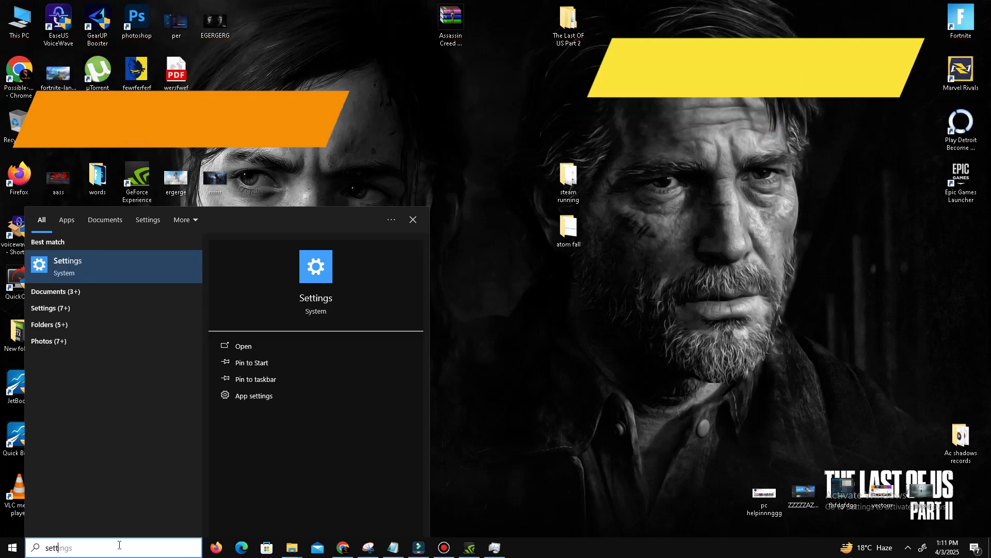
pyautogui.press('Return')
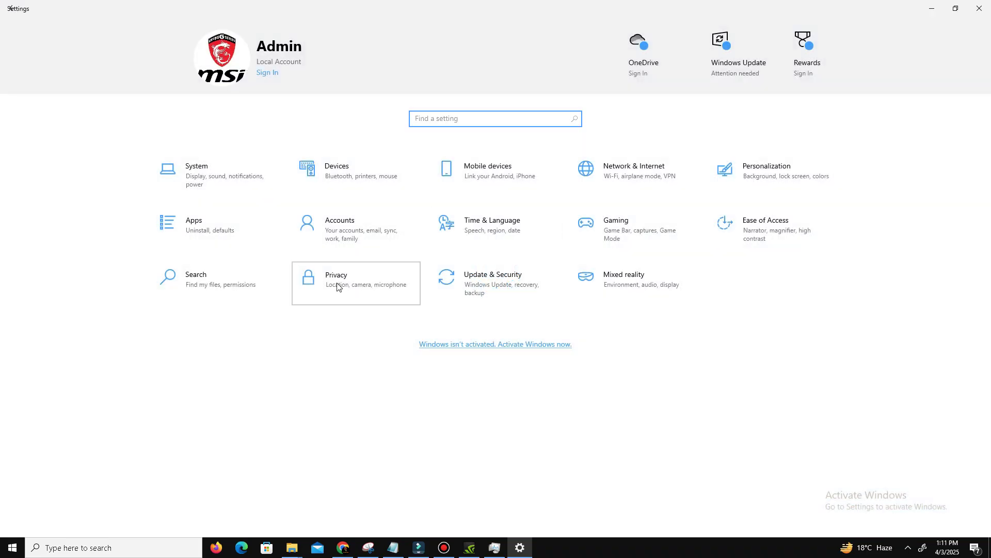
pyautogui.click(339, 283)
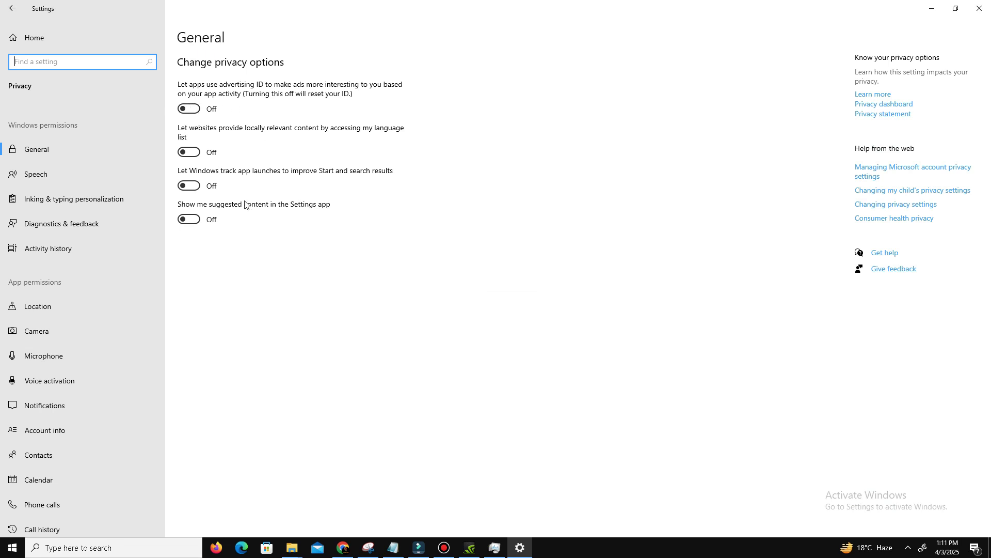
pyautogui.scroll(-6, 117, 376)
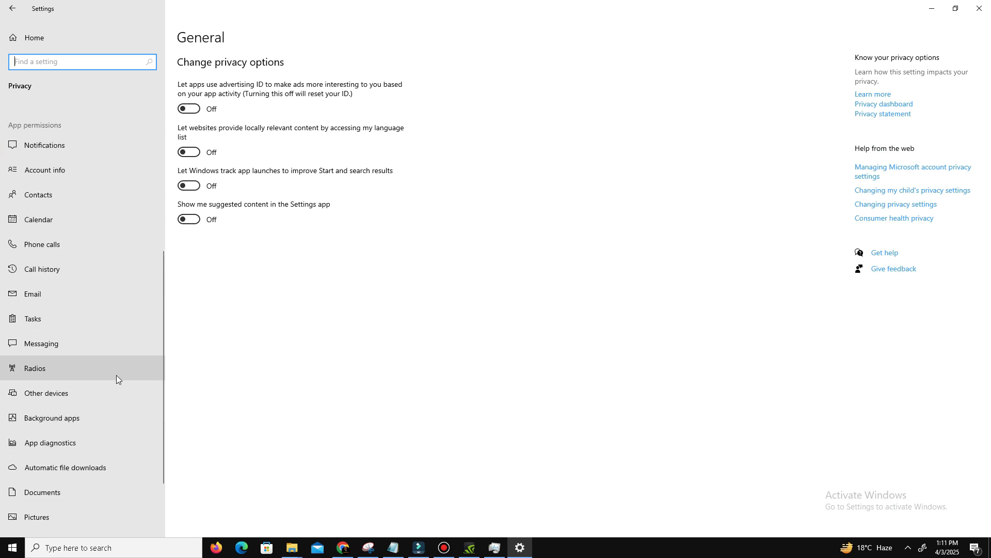
pyautogui.click(92, 334)
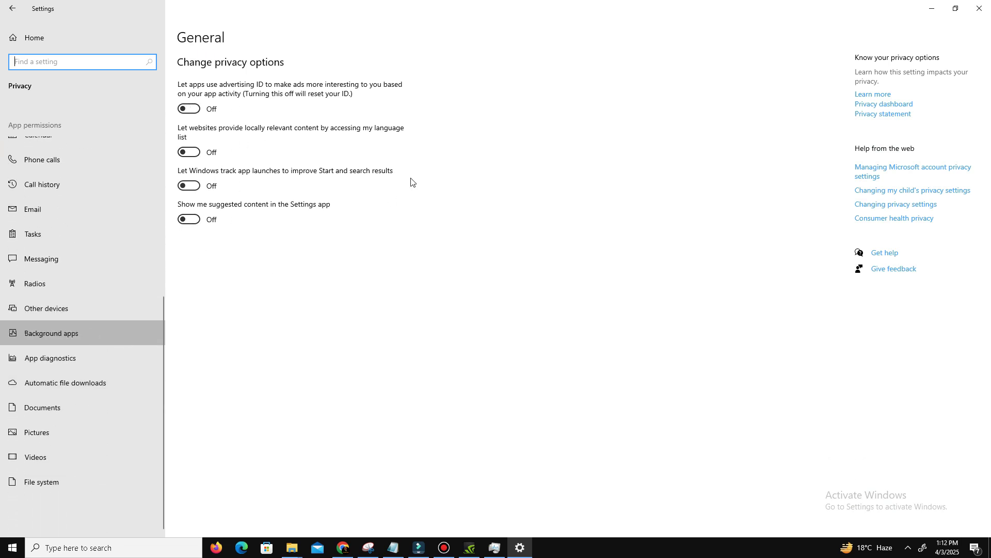
pyautogui.scroll(-15, 432, 290)
pyautogui.scroll(6, 511, 288)
pyautogui.scroll(5, 511, 287)
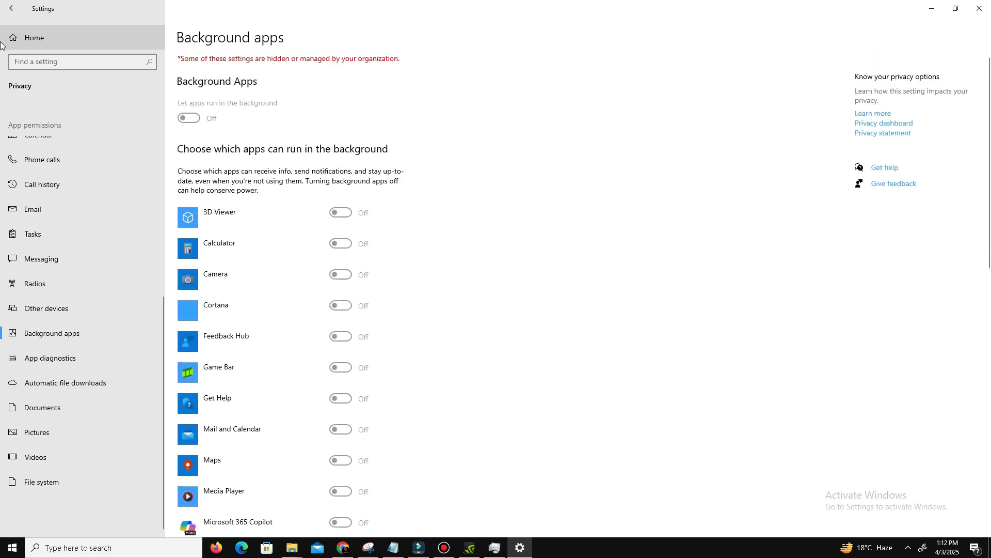
# - Check the Game Bar, Captures and Game Mode pages of the Gaming settings, and close Settings
pyautogui.click(13, 8)
pyautogui.click(629, 235)
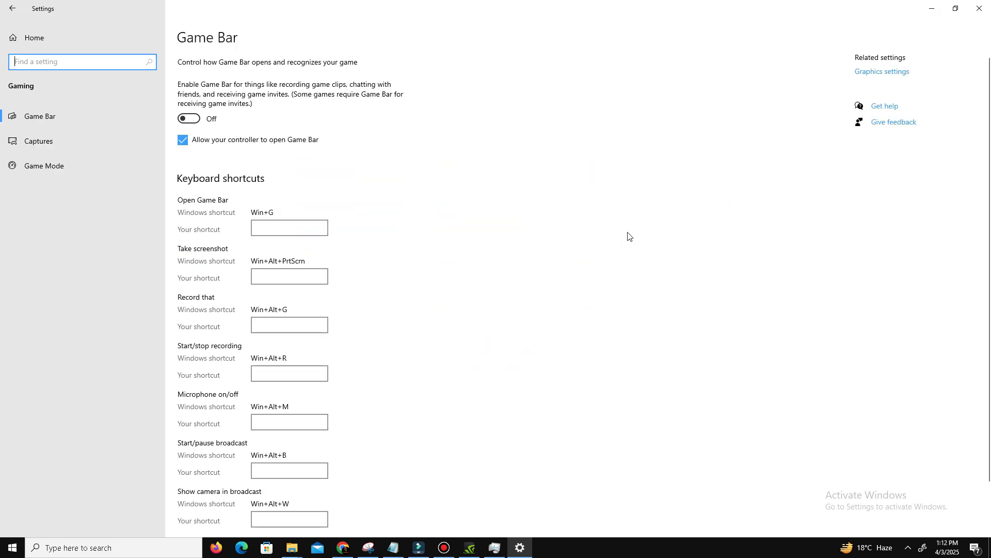
pyautogui.click(78, 148)
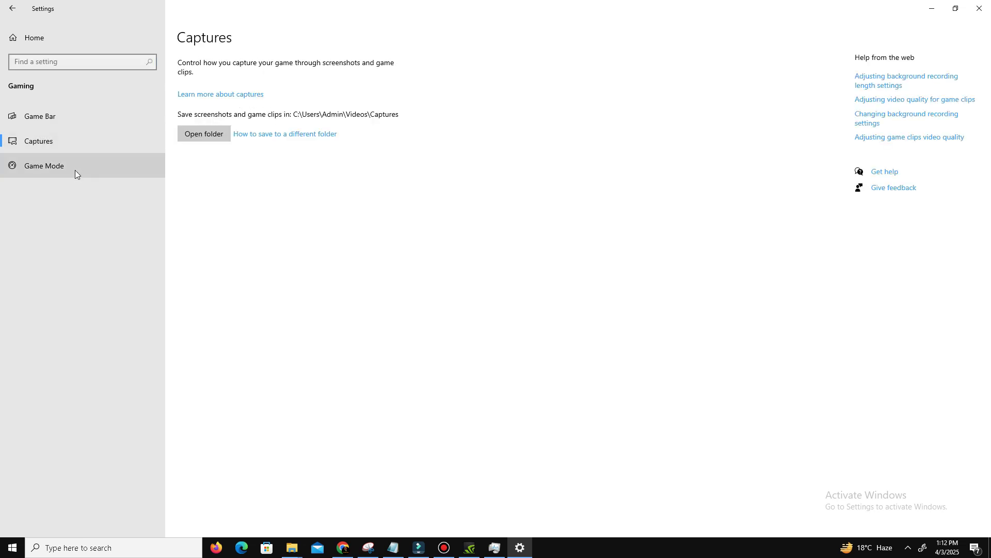
pyautogui.click(74, 172)
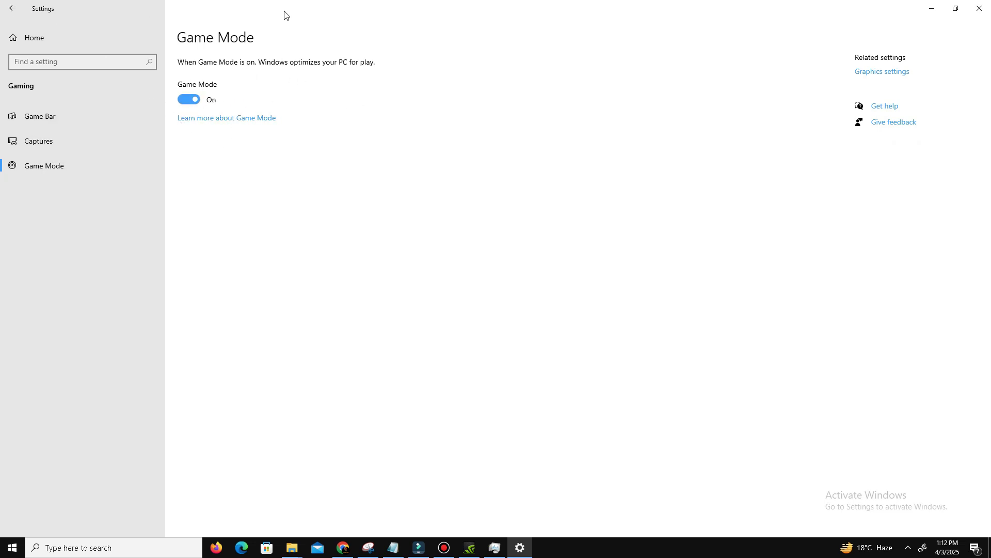
pyautogui.click(979, 8)
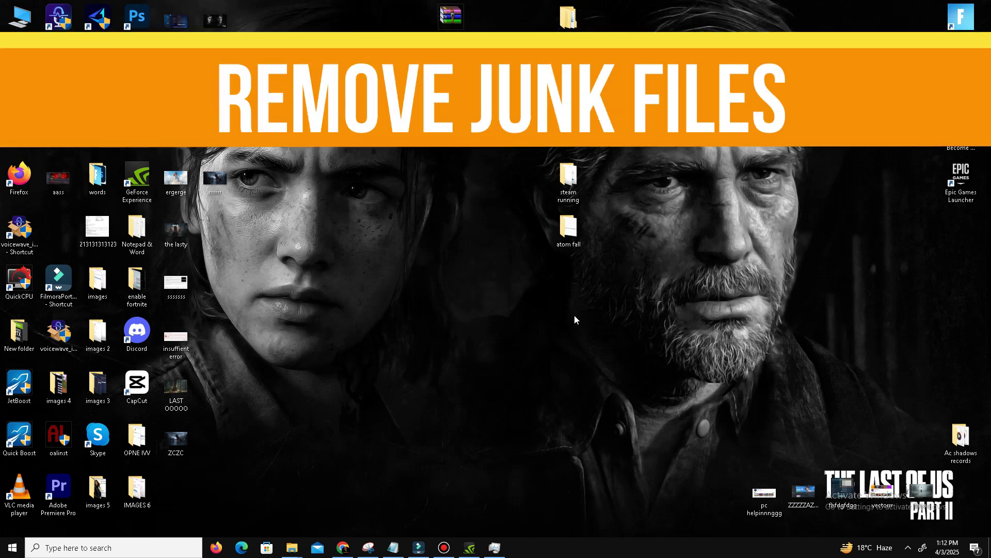
# - Open the Windows Prefetch folder with the Run command prefetch and delete all its files
pyautogui.press('super+r')
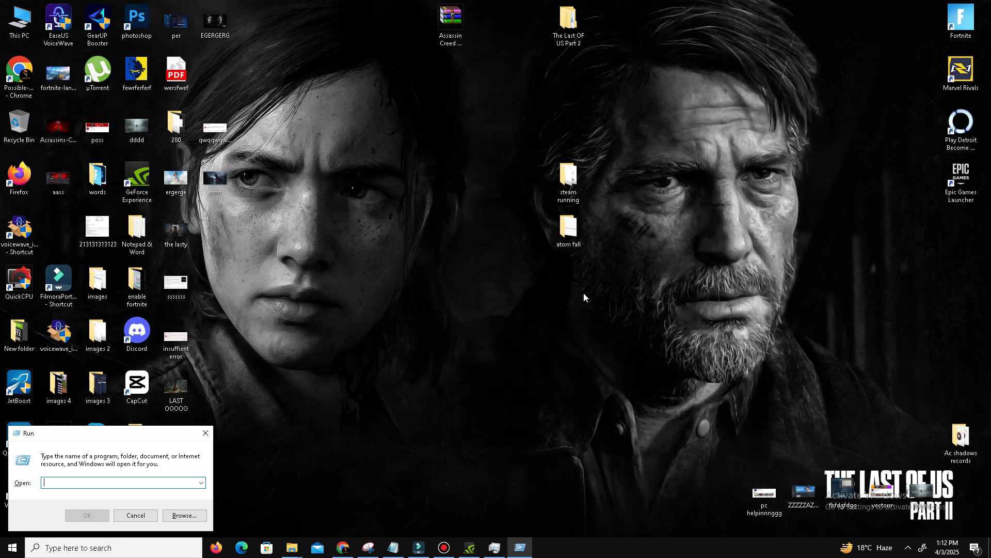
pyautogui.write('prefetc')
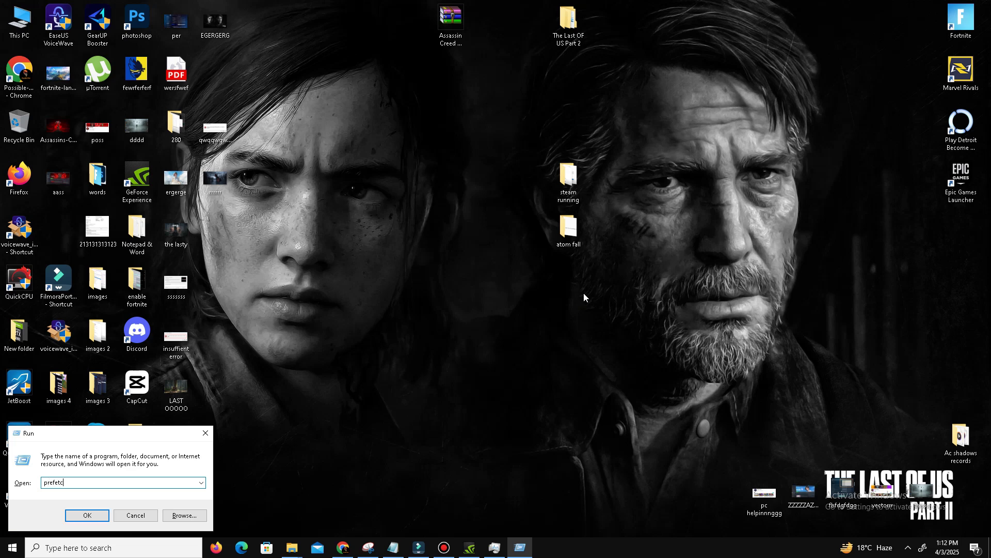
pyautogui.press('Return')
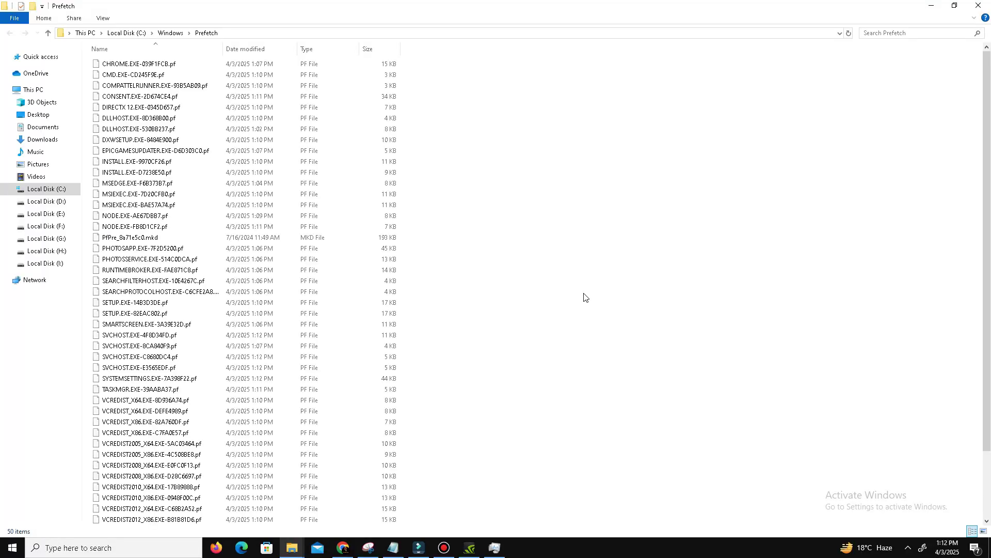
pyautogui.hotkey('ctrl', 'a')
pyautogui.rightClick(161, 330)
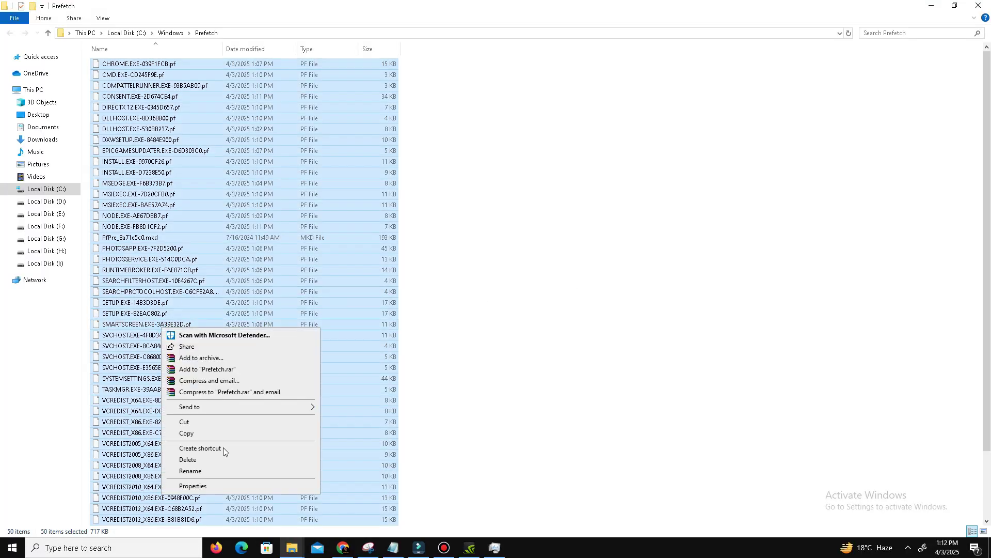
pyautogui.click(179, 459)
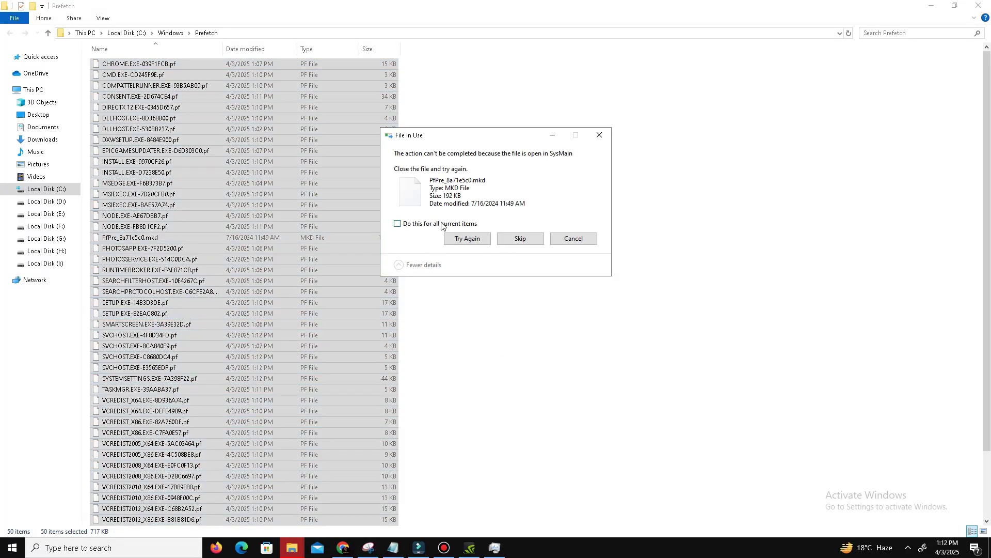
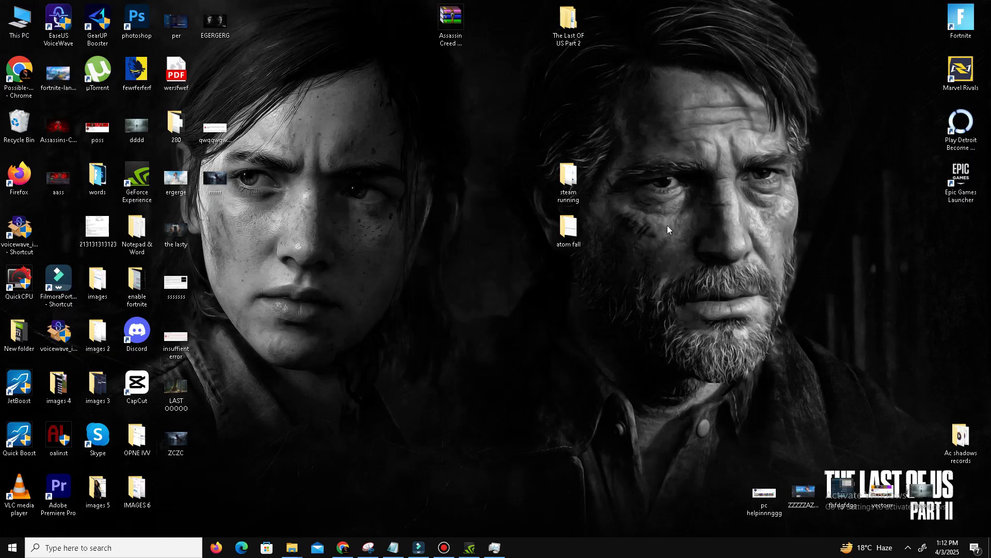
# - Open the user's Temp folder with the Run command %temp% and delete all its contents
pyautogui.press('super+r')
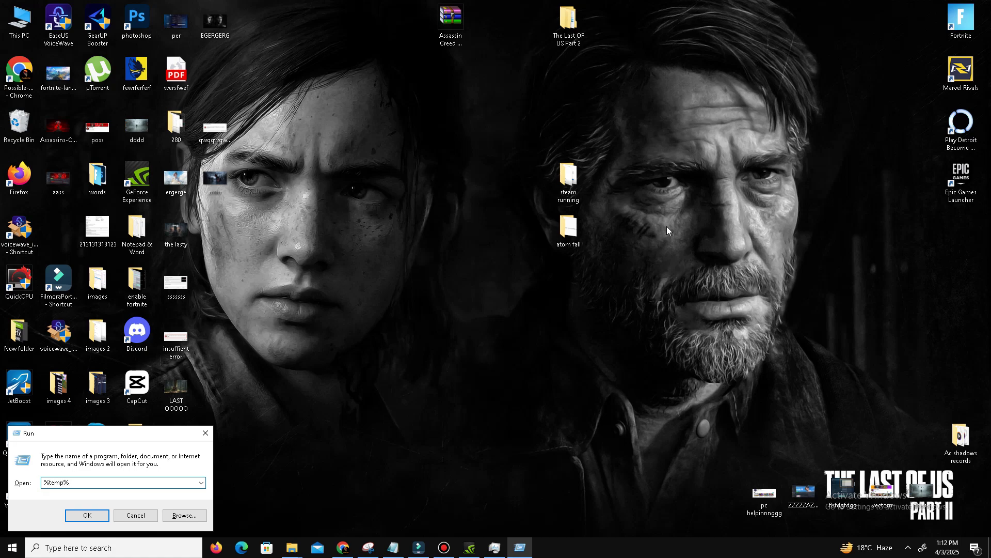
pyautogui.press('Return')
pyautogui.hotkey('ctrl', 'a')
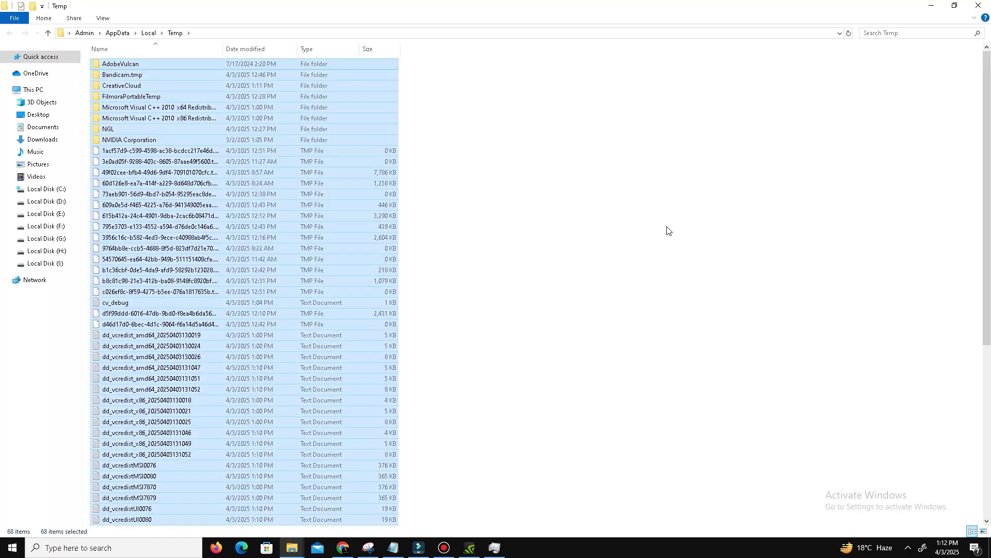
pyautogui.rightClick(139, 171)
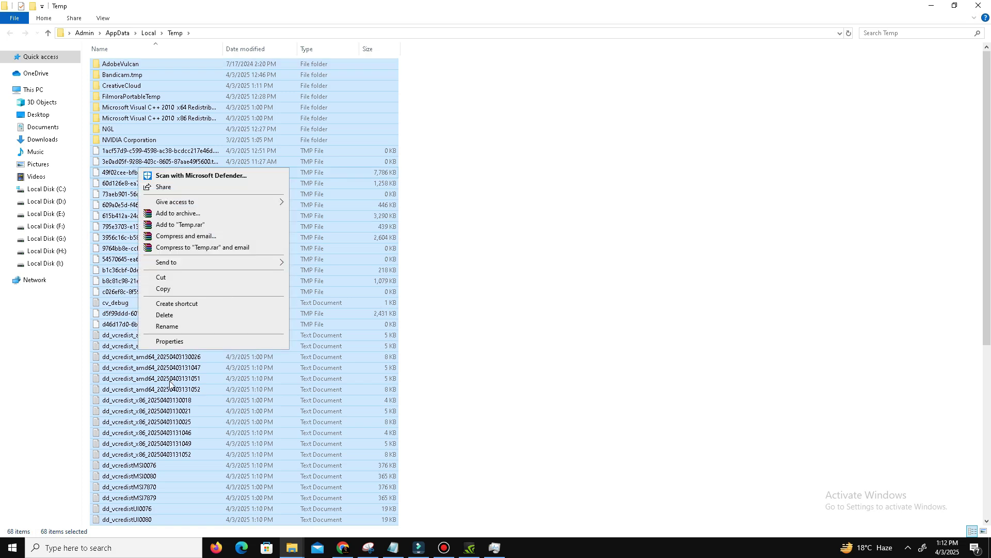
pyautogui.click(166, 315)
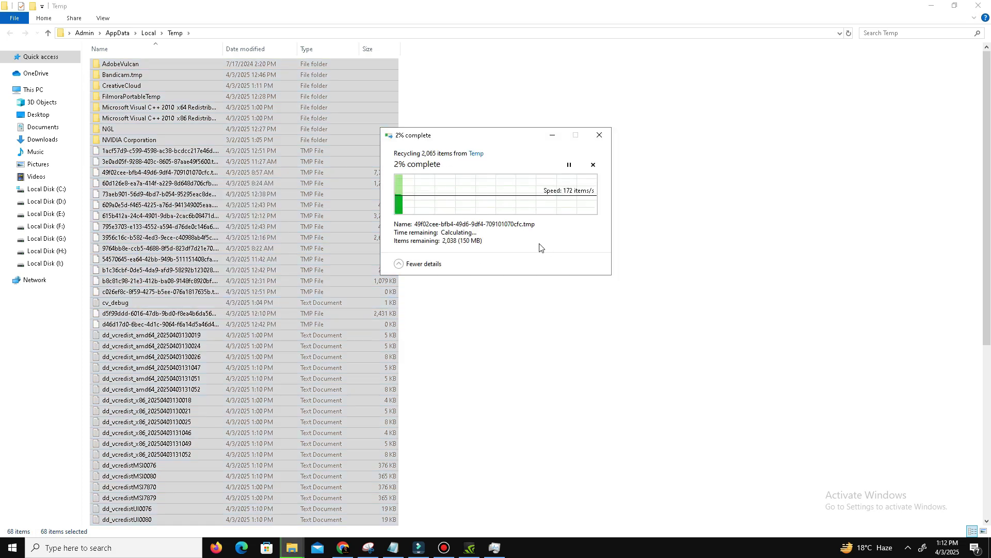
# - Skip the items in use to finish deleting the Temp folder's contents, and close the folder
pyautogui.click(523, 240)
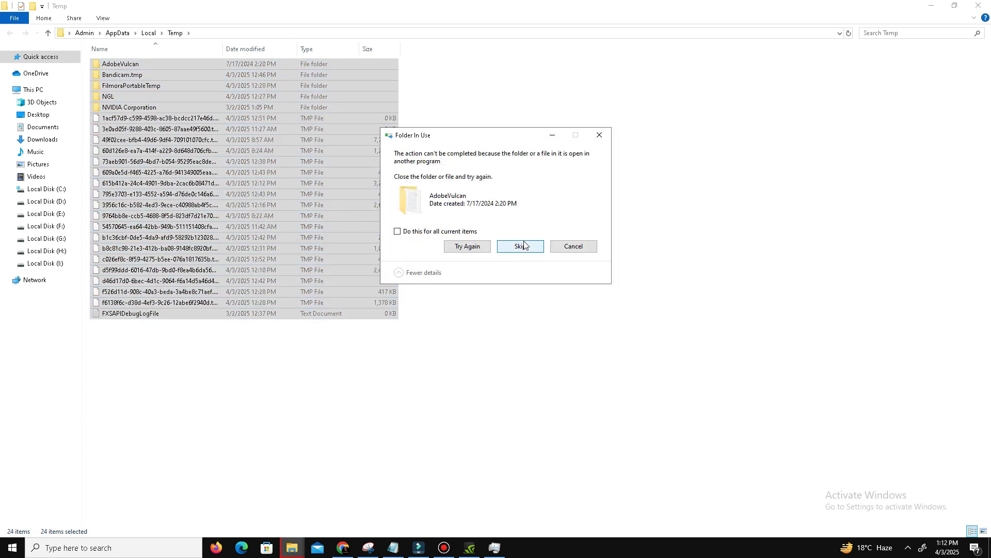
pyautogui.click(519, 247)
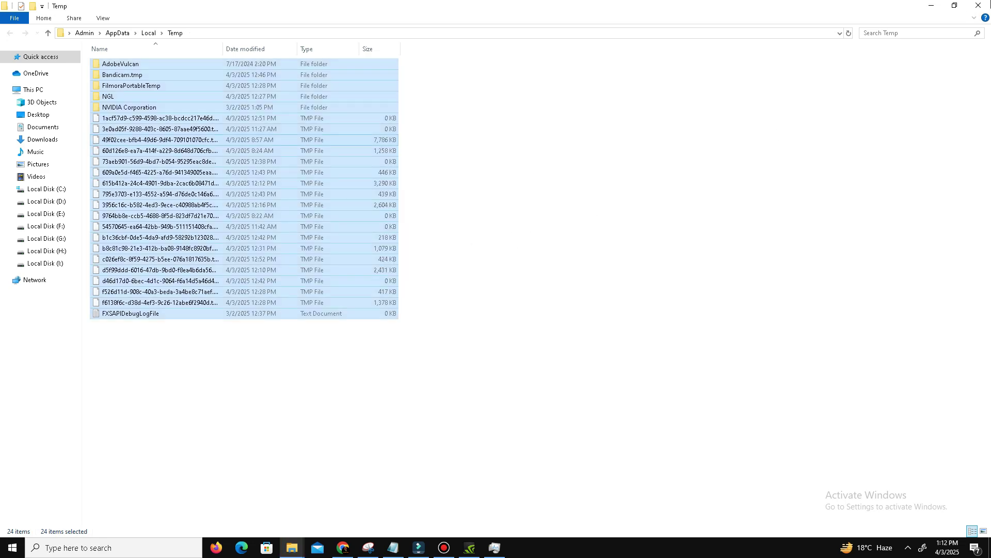
pyautogui.click(979, 5)
# - Empty the Recycle Bin from the desktop and confirm the permanent deletion
pyautogui.rightClick(13, 121)
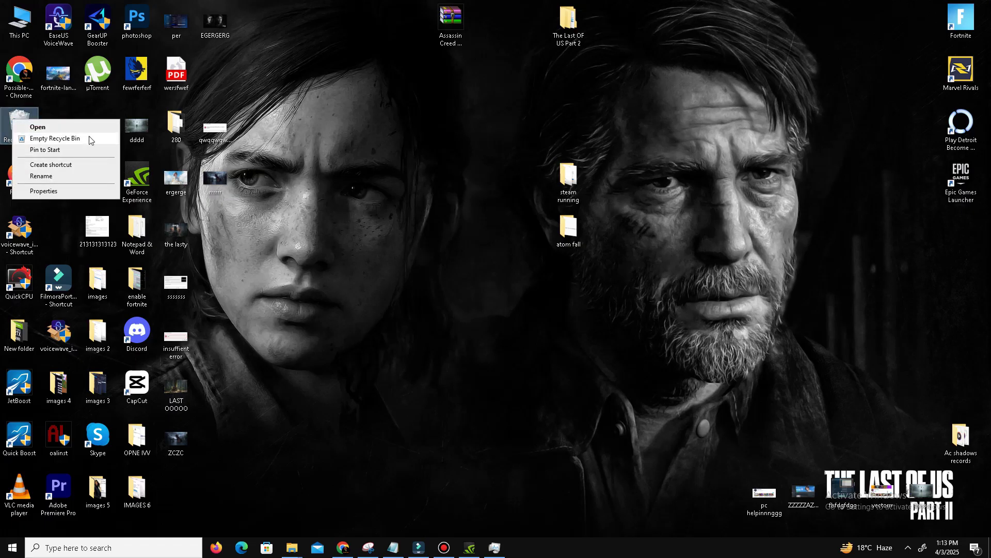
pyautogui.click(90, 140)
pyautogui.click(536, 282)
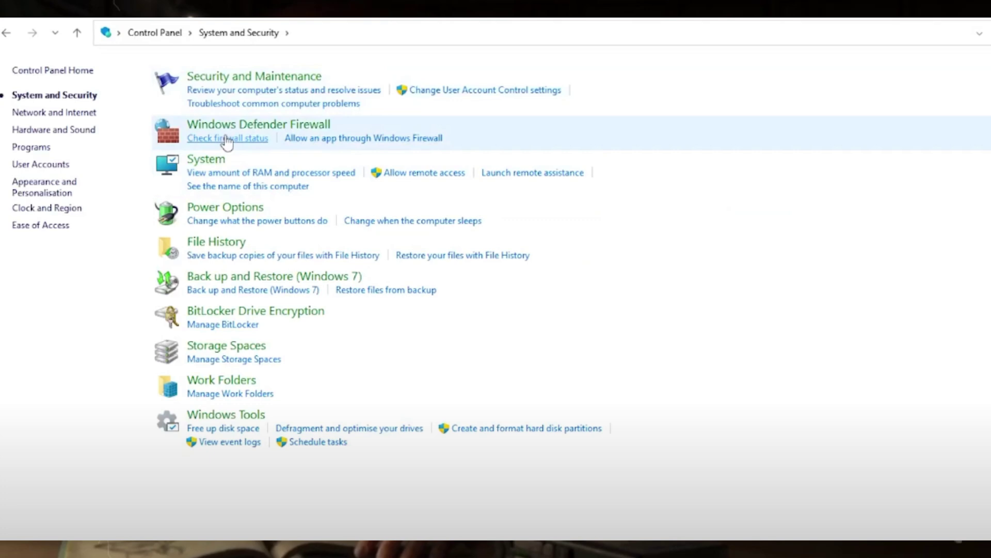
# - Open the Windows Defender Firewall status in Control Panel and go to its list of allowed apps and features
pyautogui.click(228, 138)
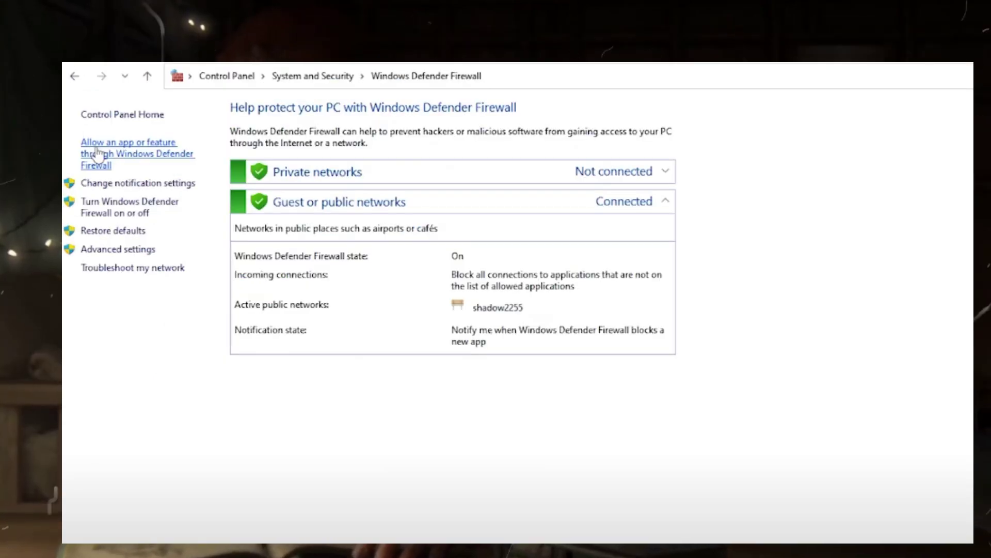
pyautogui.click(97, 154)
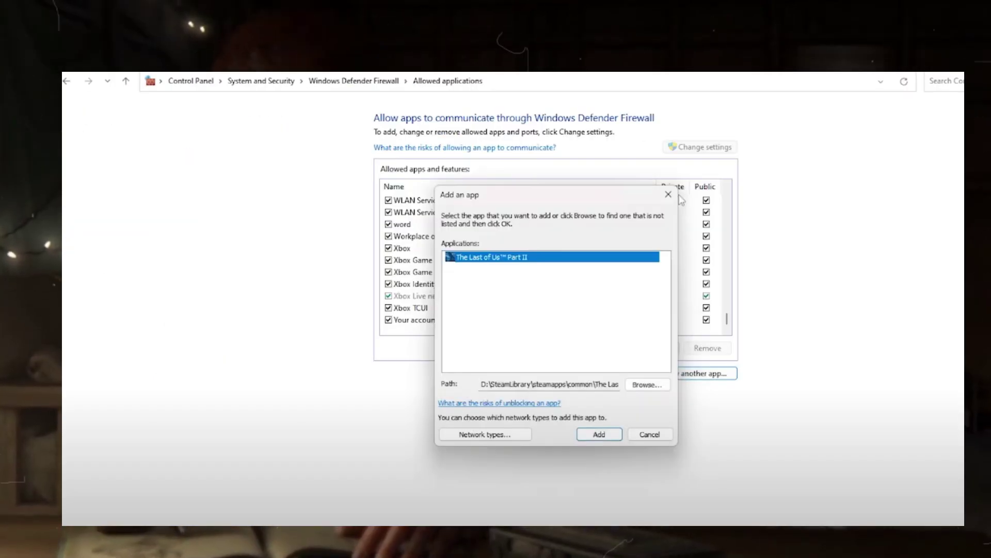